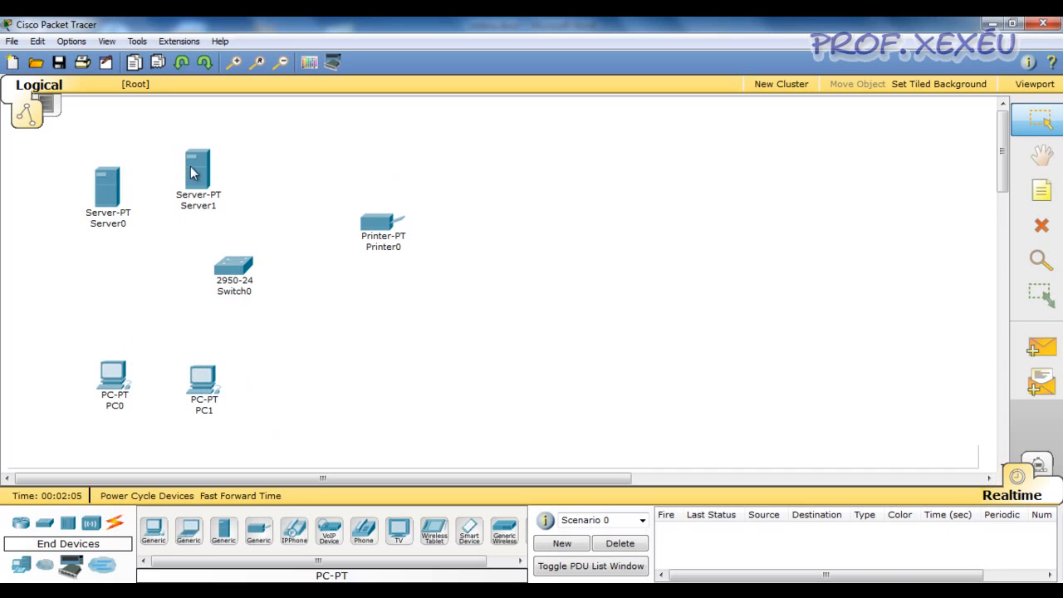
- Rearrange the two servers and the printer in an arc above Switch0, keeping the switch centred among the devices
drag(130, 191, 125, 194)
drag(372, 230, 278, 186)
drag(233, 270, 200, 286)
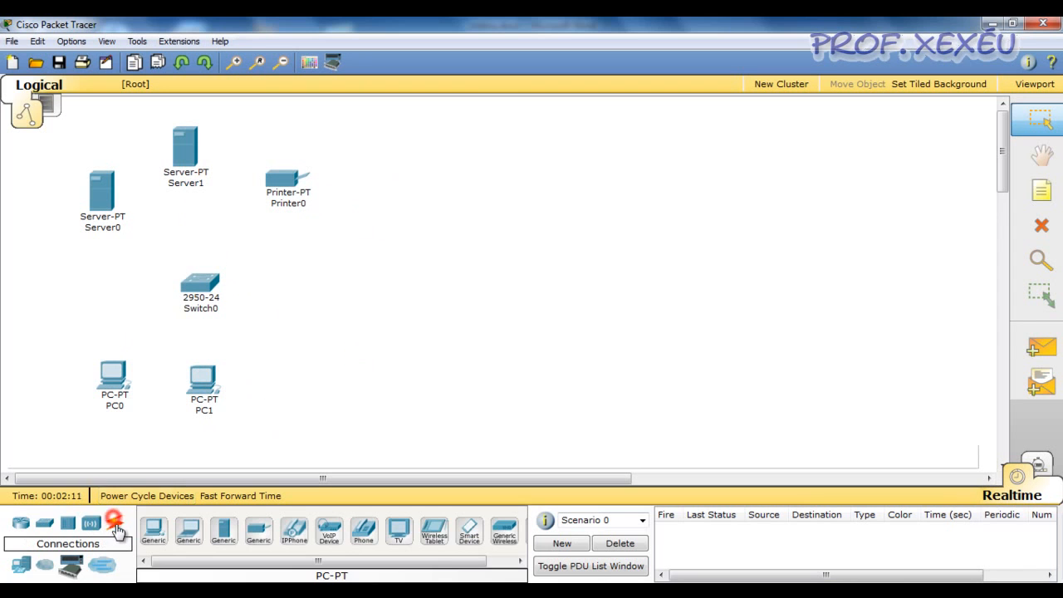
- Cable PC0 and PC1 to Switch0 using the automatically chosen connection type
click(114, 523)
click(153, 531)
click(114, 375)
click(209, 285)
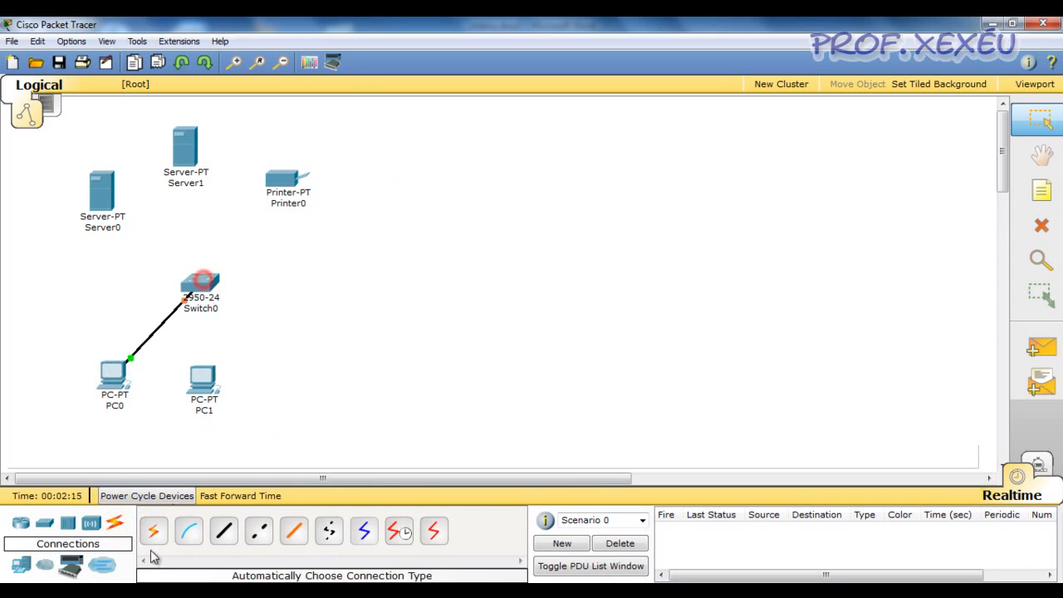
click(203, 380)
click(200, 286)
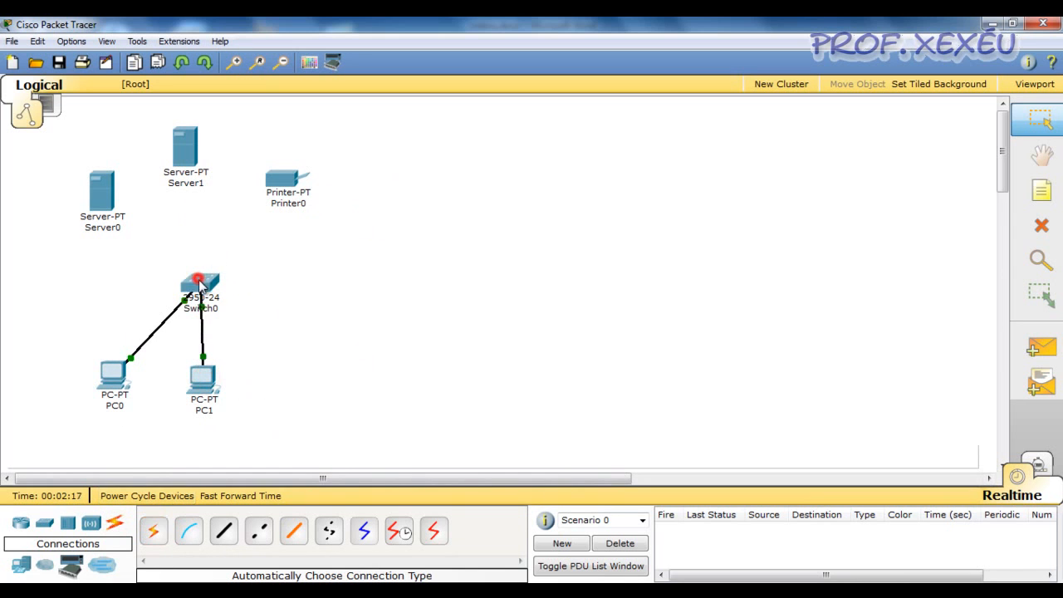
- Cable Printer0, Server1 and Server0 to Switch0 using the automatically chosen connection type
click(153, 531)
click(299, 170)
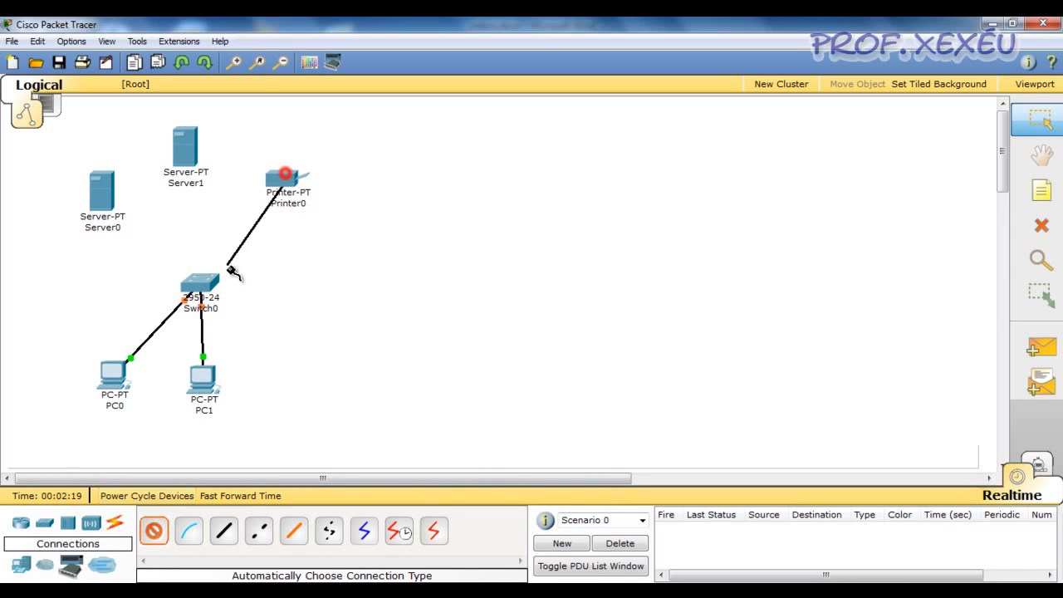
click(202, 279)
click(186, 150)
click(200, 279)
click(152, 531)
click(102, 189)
click(196, 279)
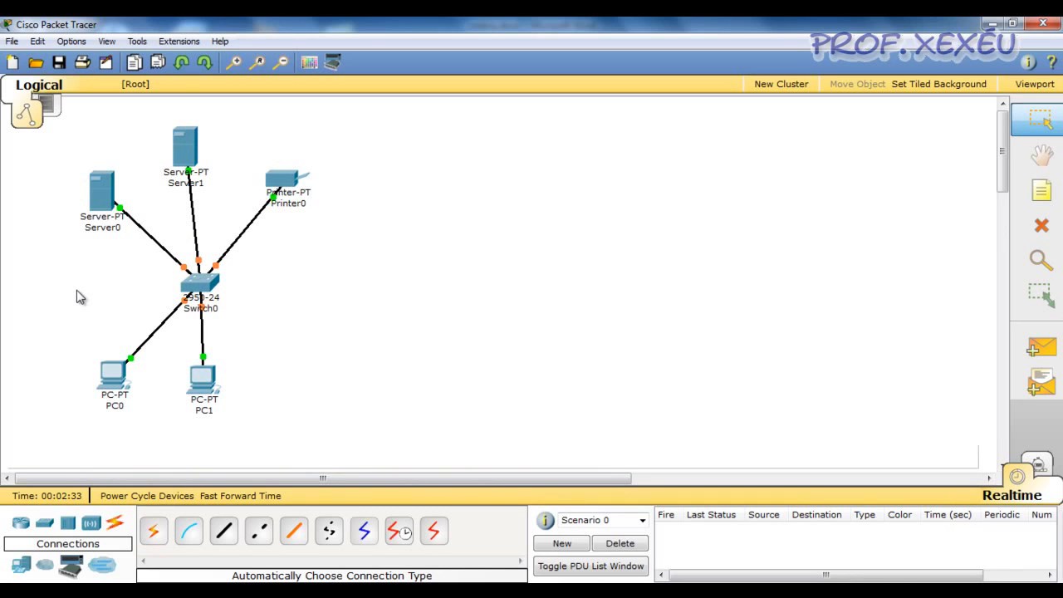
- Place a note beside Switch0 reading "192.168.20.0" with "255.255.255.0 ou /24" on the second line
click(1042, 191)
click(275, 284)
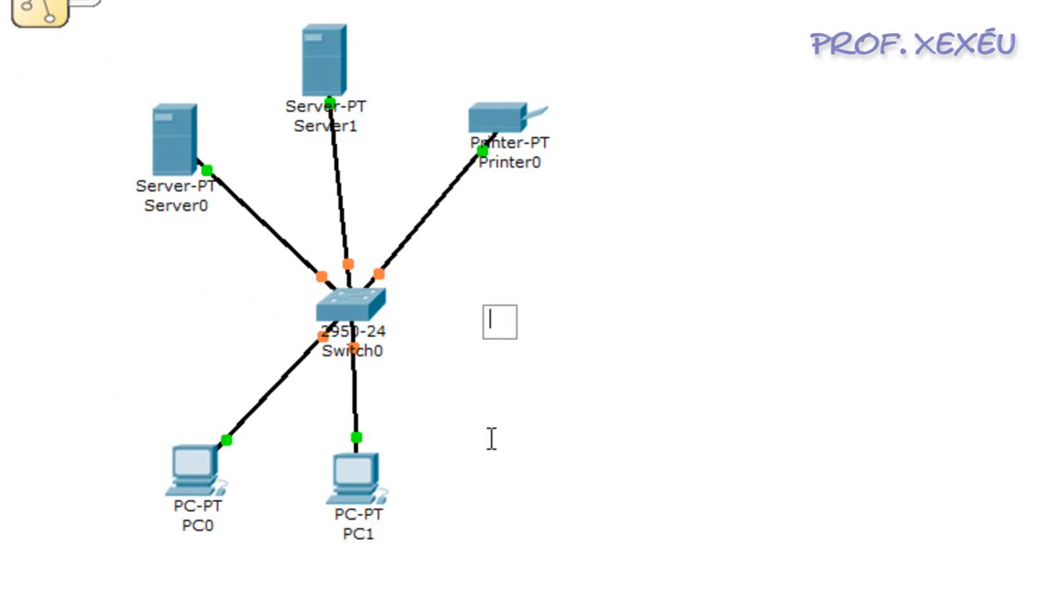
text(192.168.20.0)
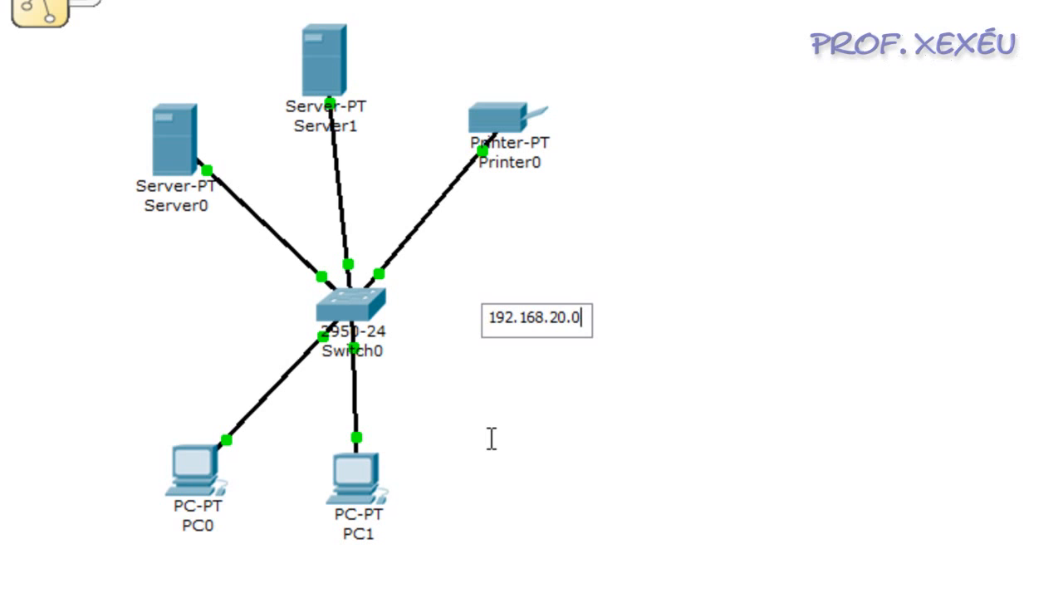
key(Return)
text(255.255)
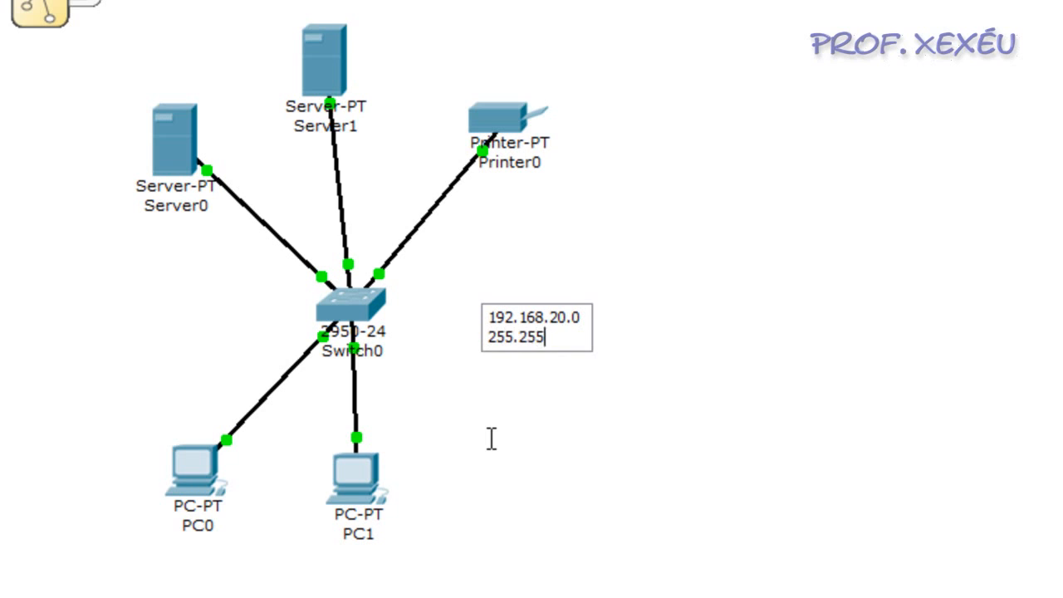
text(.255.0)
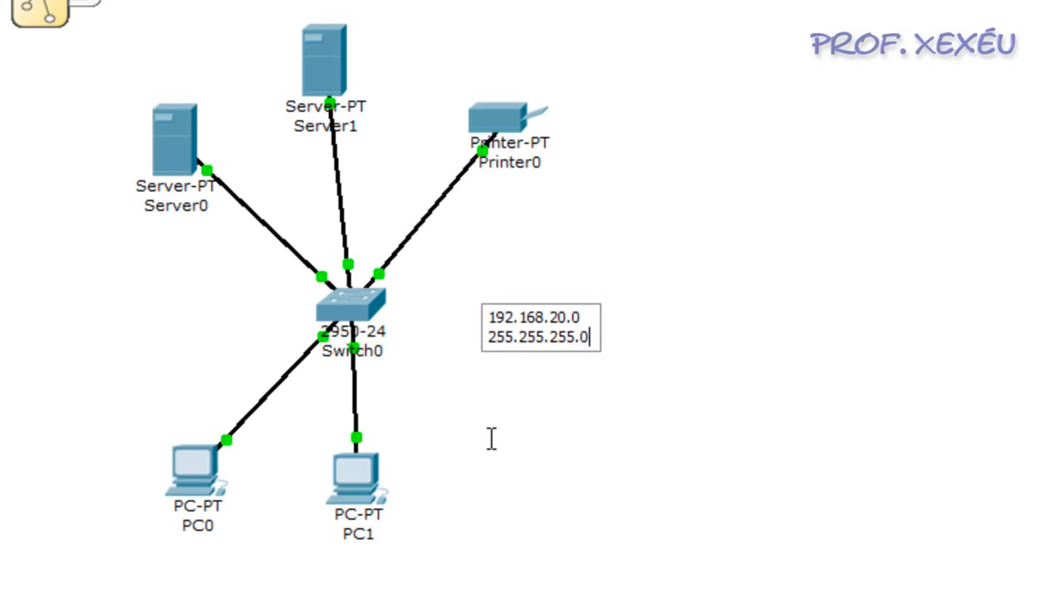
click(492, 439)
text(ou )
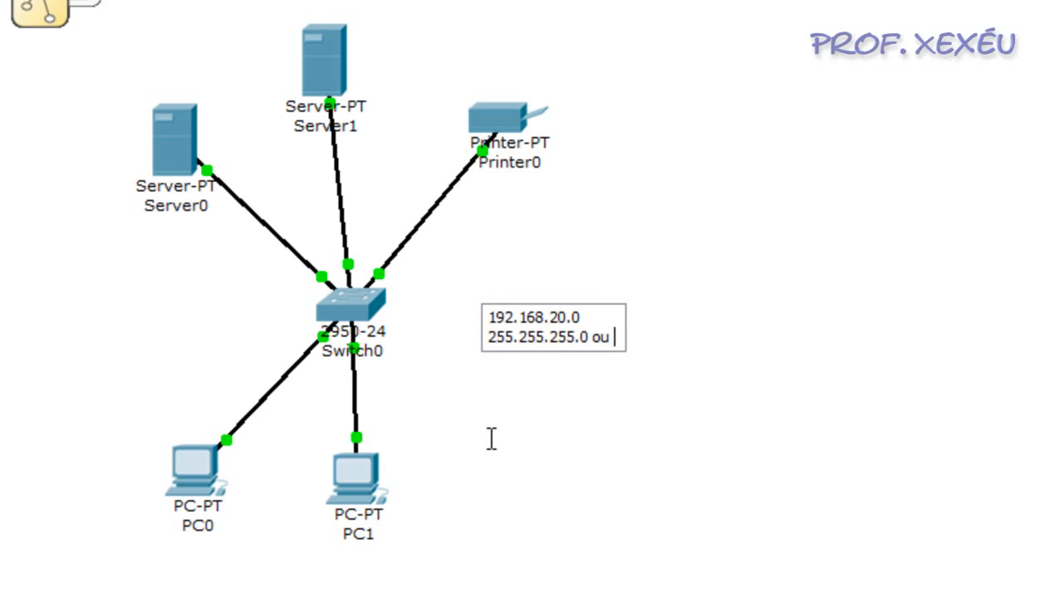
text(/24)
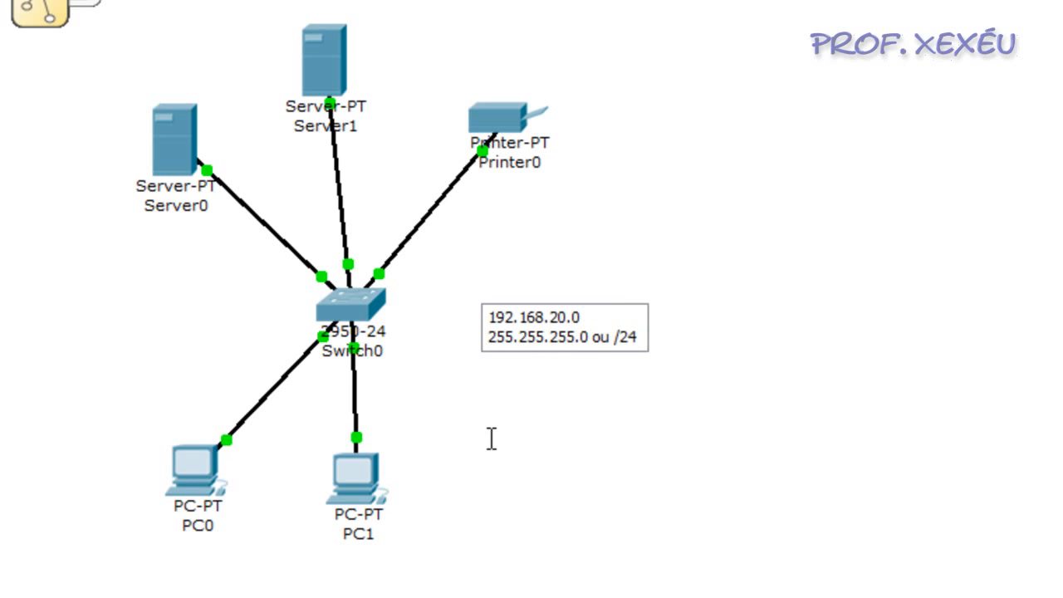
click(632, 407)
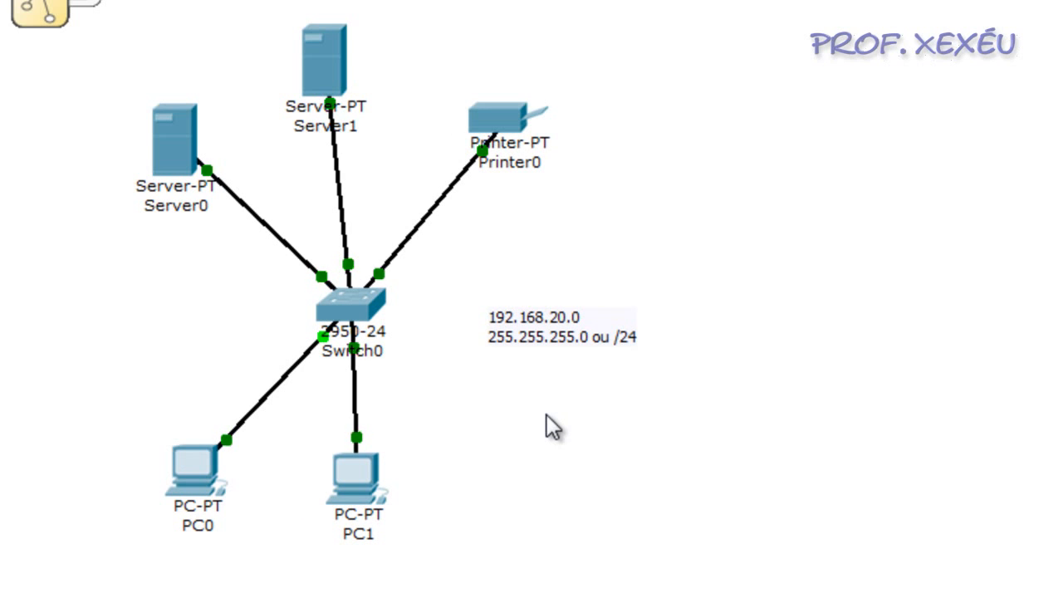
- Give PC0 the static IP address 192.168.20.1 with subnet mask 255.255.255.0 and close its configuration
click(202, 460)
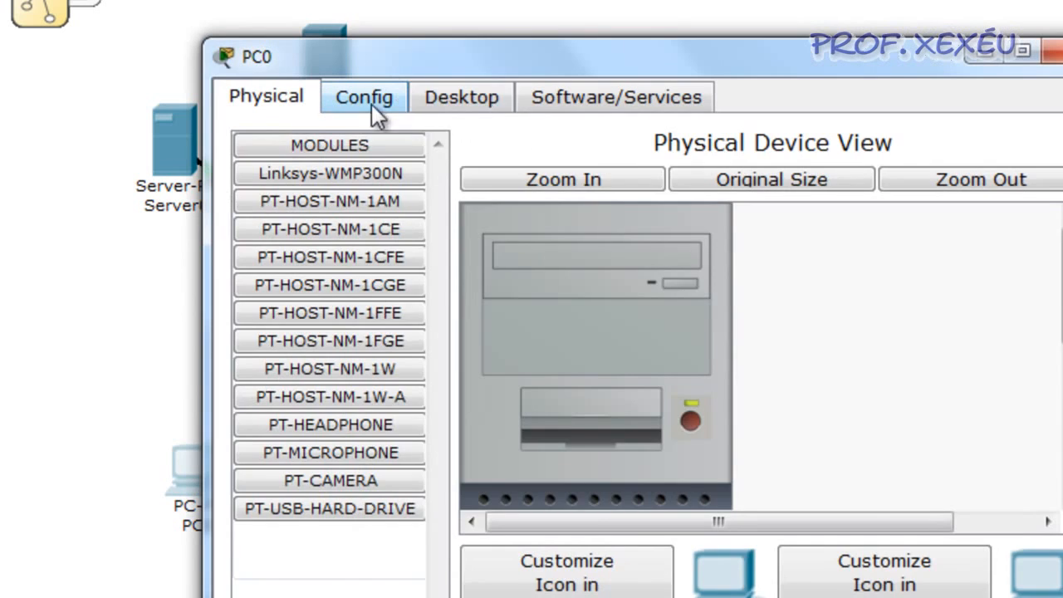
click(446, 94)
click(315, 178)
click(622, 357)
text(192.168.20.1)
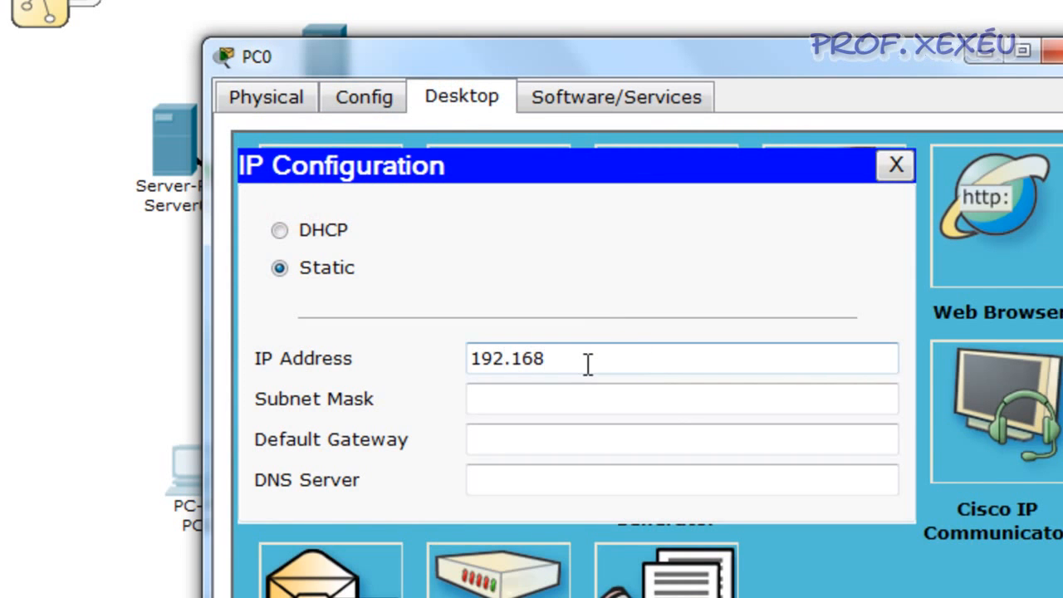
key(Tab)
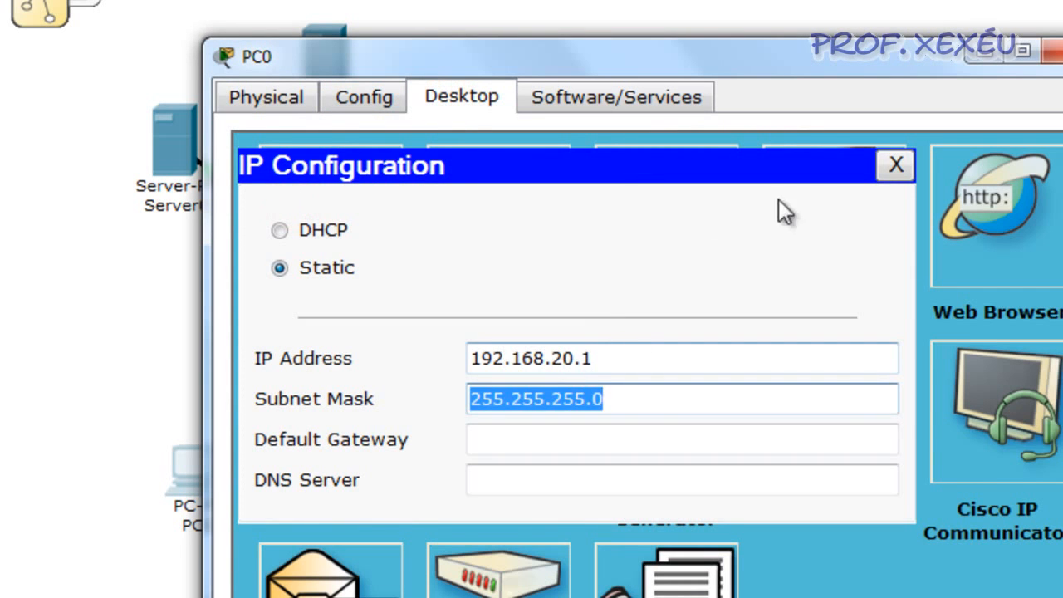
click(890, 170)
click(1051, 52)
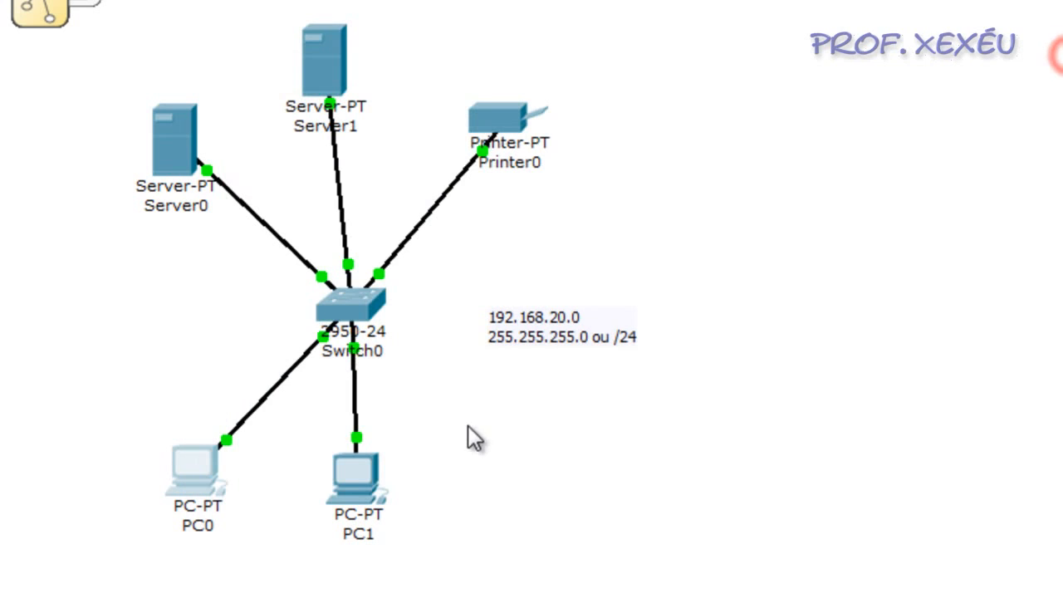
- Give PC1 the static IP address 192.168.20.2 with subnet mask 255.255.255.0 and close its configuration
click(357, 481)
click(216, 3)
click(140, 72)
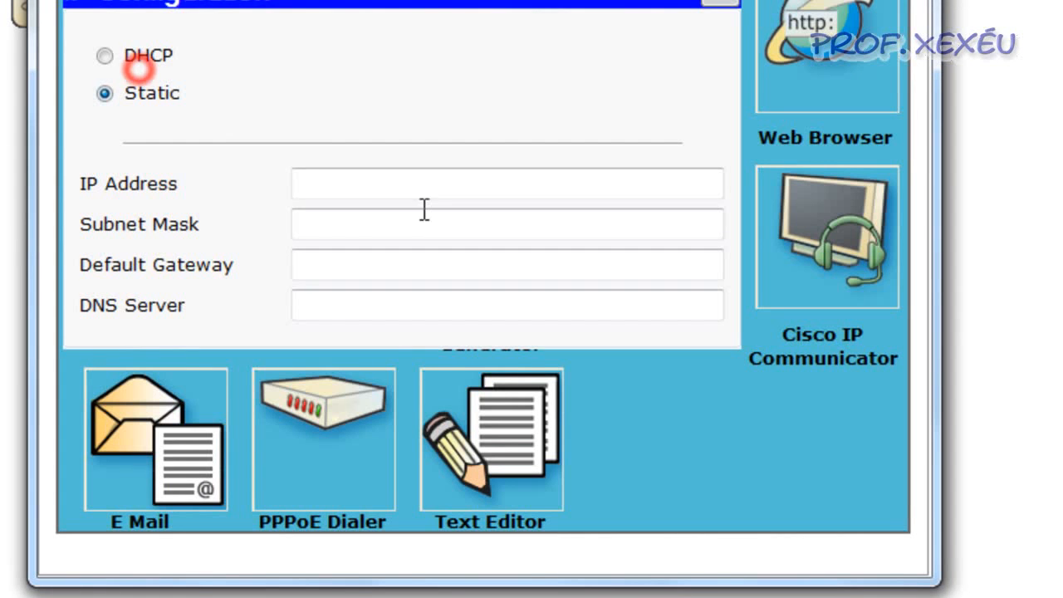
click(418, 183)
text(192.168.20.2)
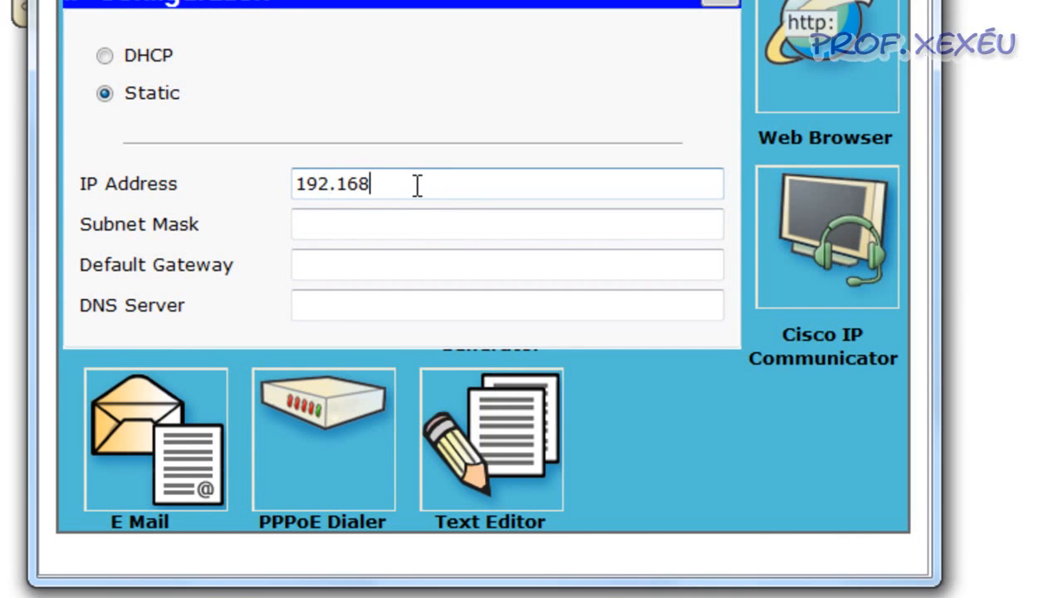
key(Tab)
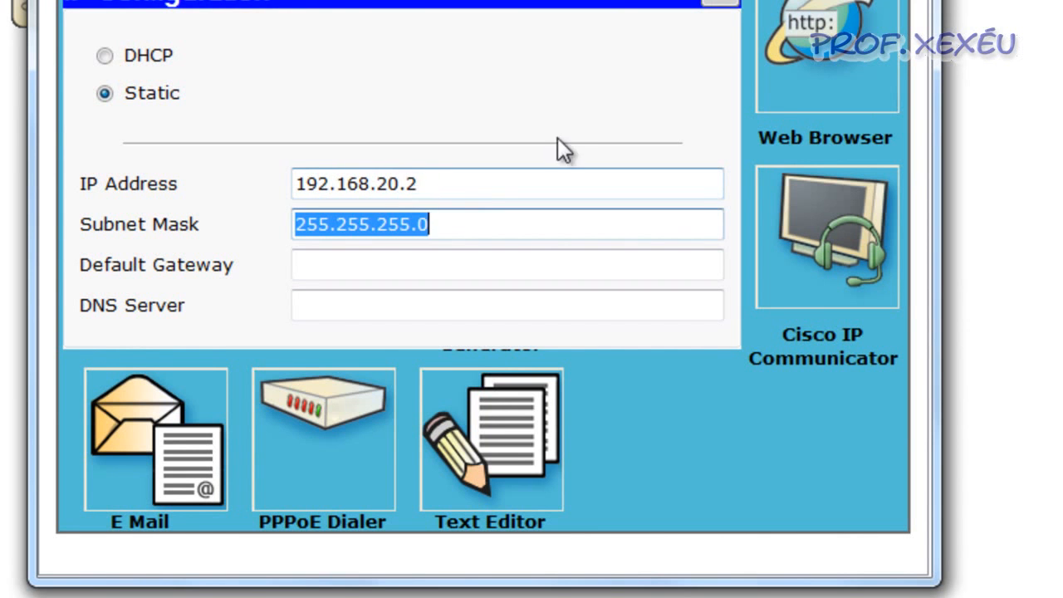
click(719, 2)
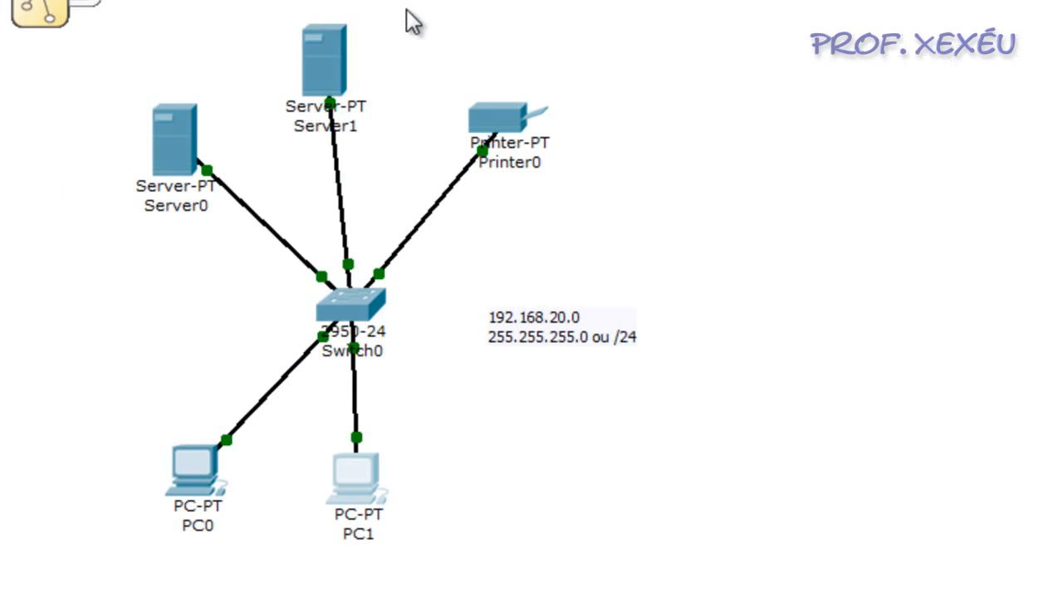
- Set the static FastEthernet IP address of Printer0 to 192.168.20.3 with mask 255.255.255.0 and close the open device windows
click(486, 118)
click(213, 108)
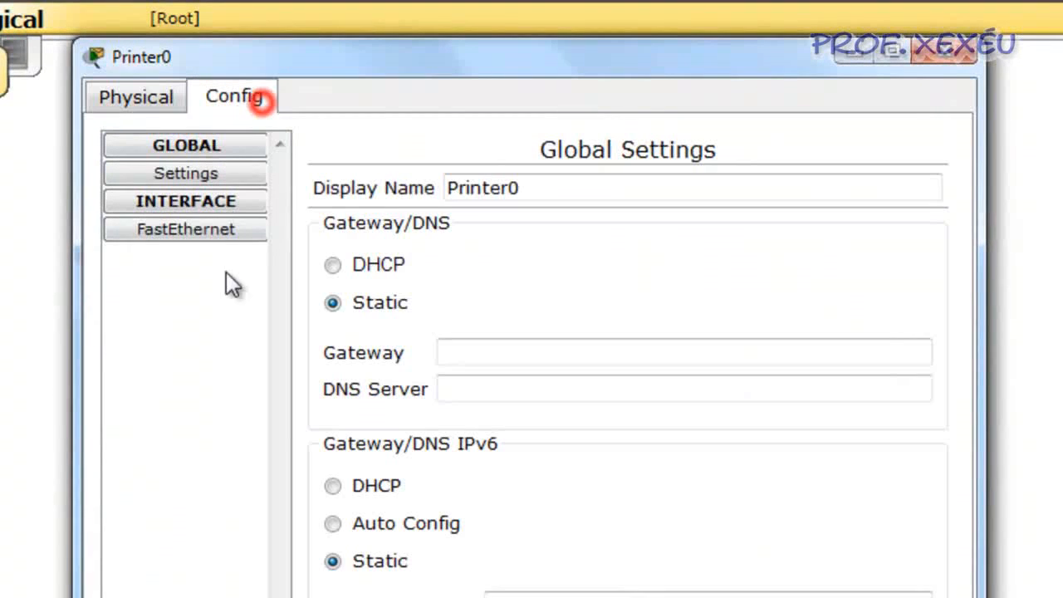
click(189, 226)
click(795, 446)
text(192.168.20.3)
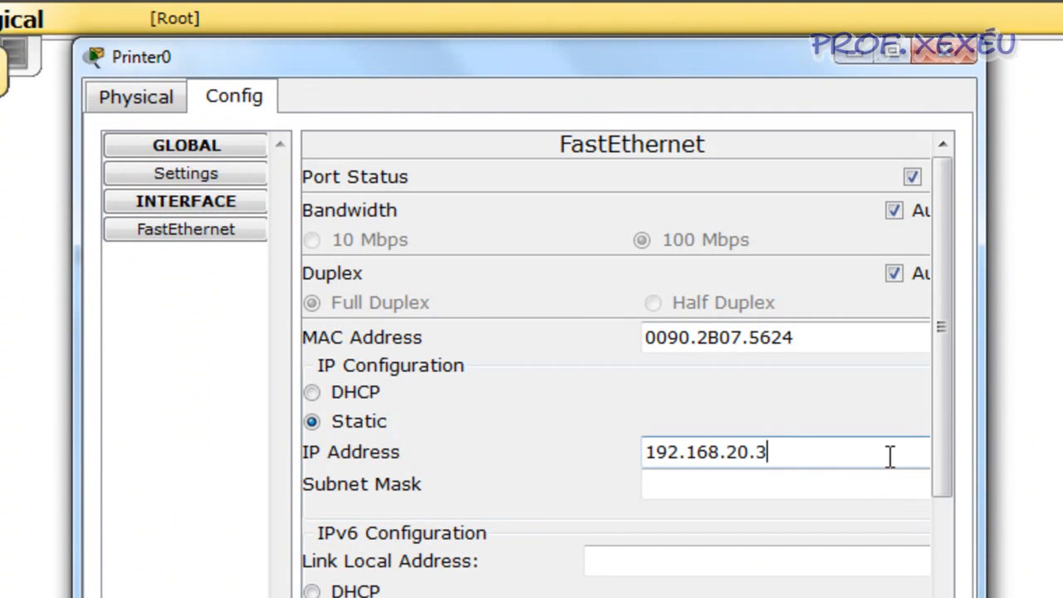
key(Tab)
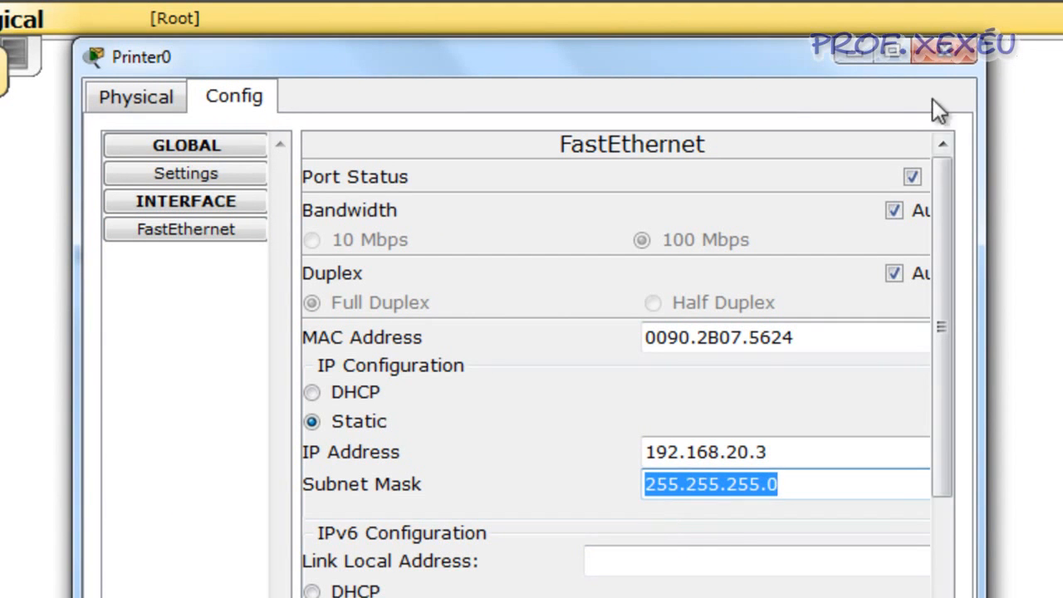
click(945, 51)
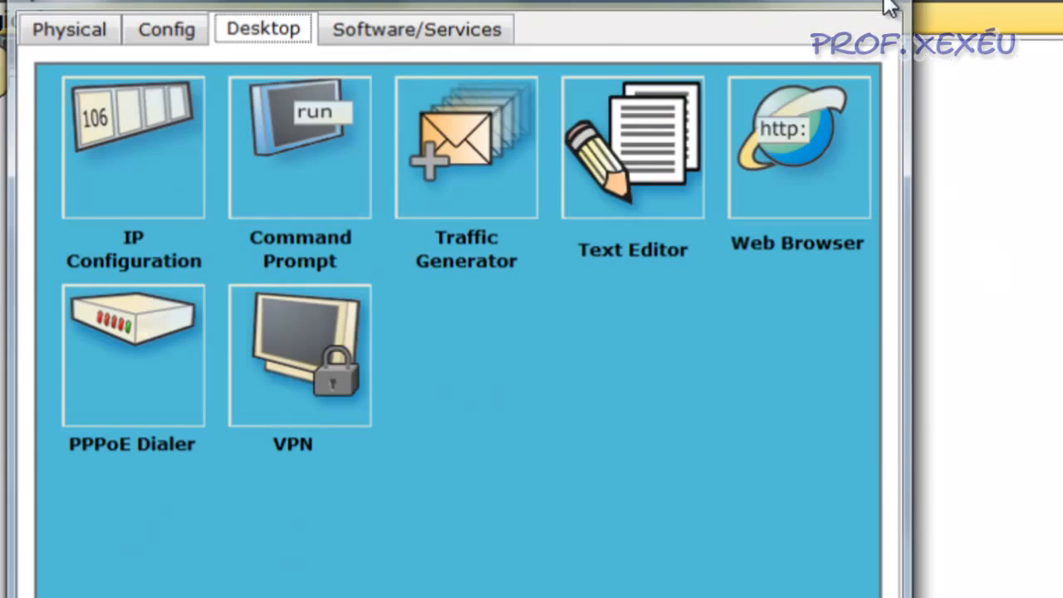
click(888, 7)
click(981, 248)
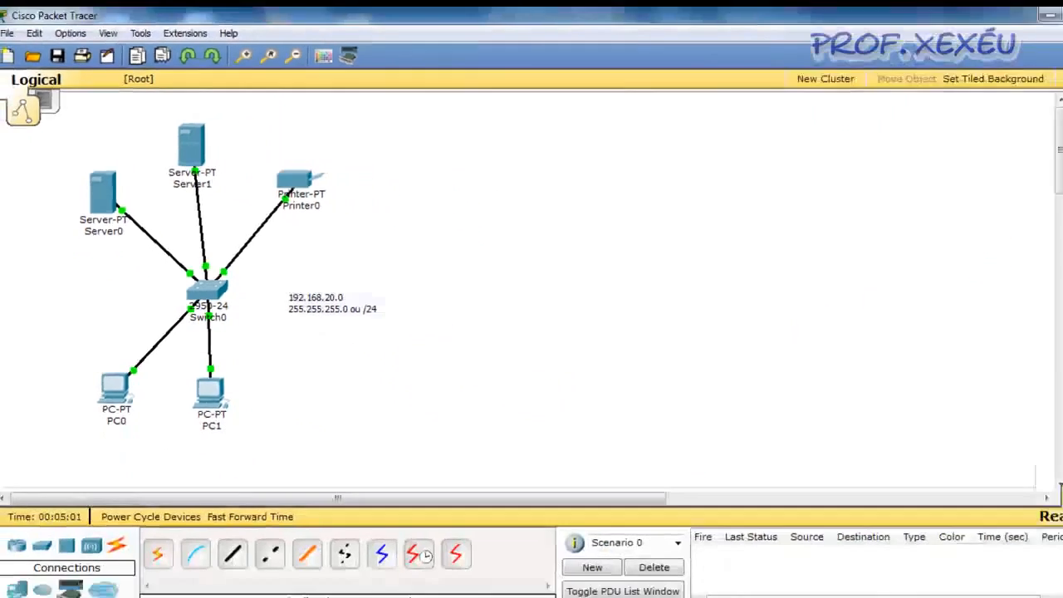
- Test connectivity by sending a simple PDU from PC1 to PC0 and another from Server1 to Printer0
click(1037, 348)
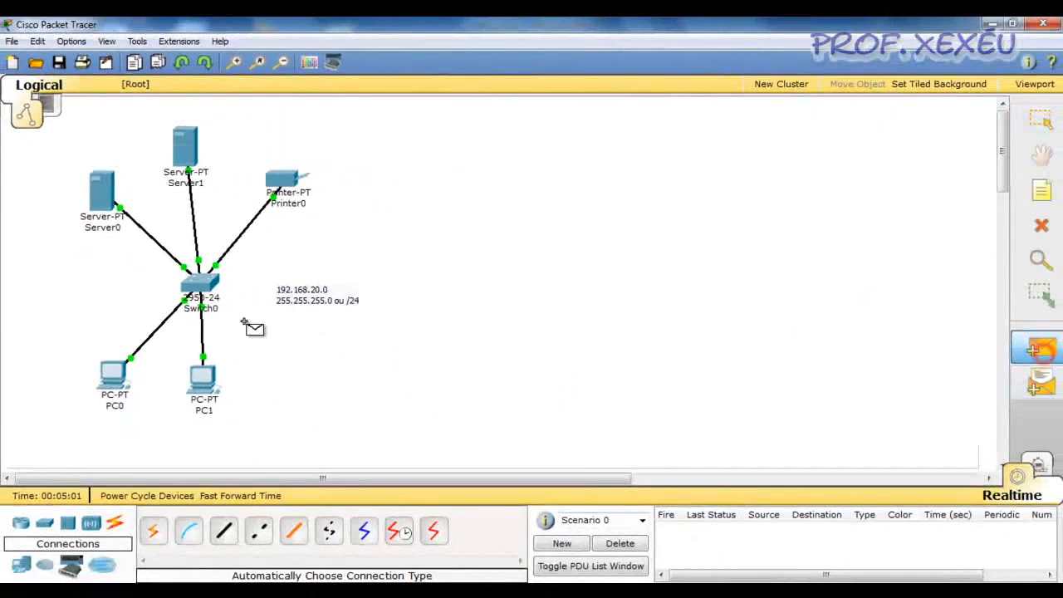
click(202, 380)
click(113, 374)
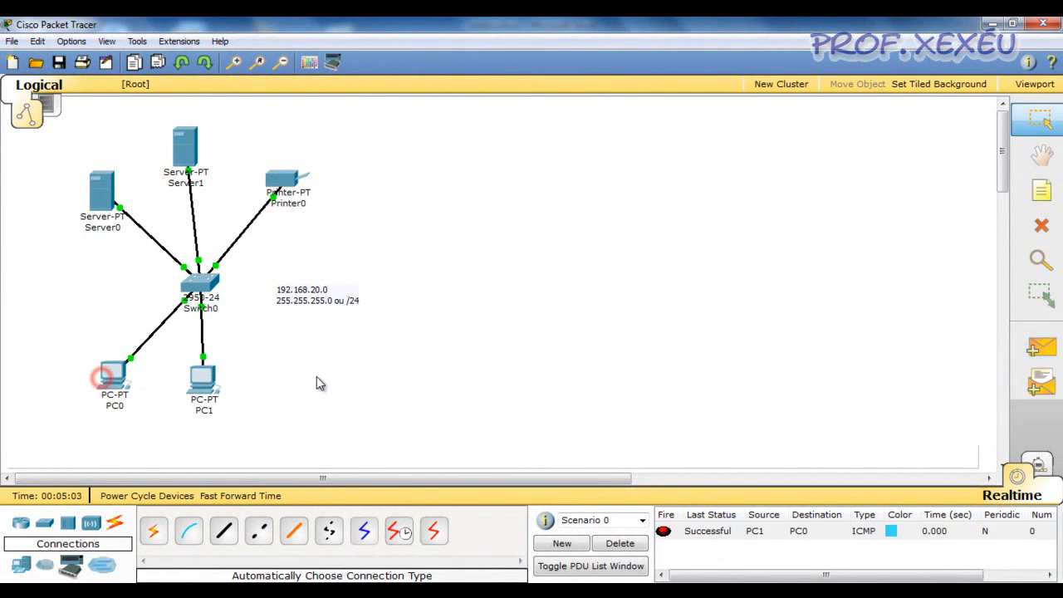
click(1039, 350)
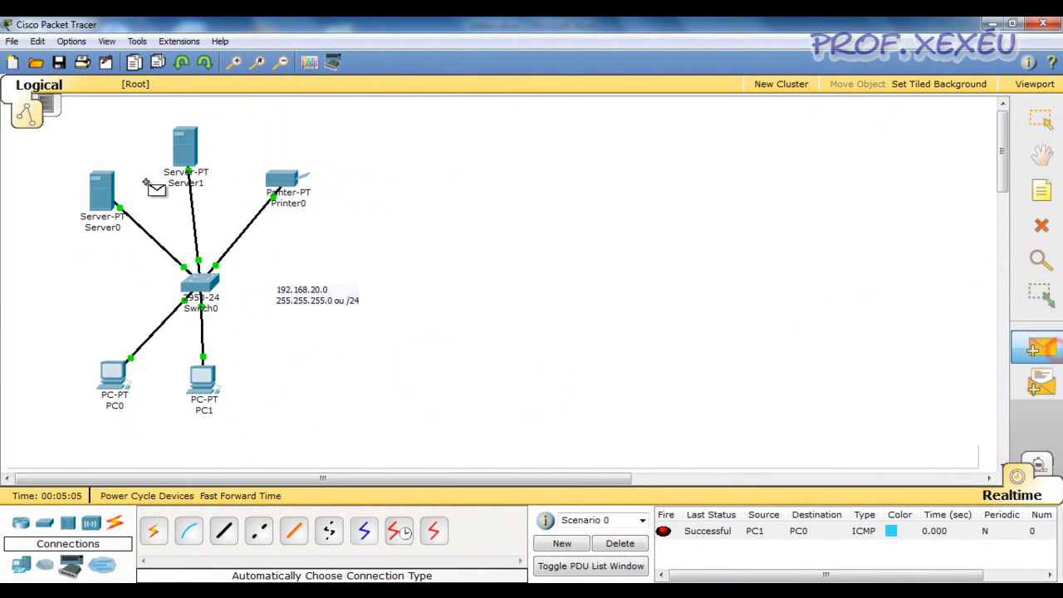
click(191, 143)
click(291, 181)
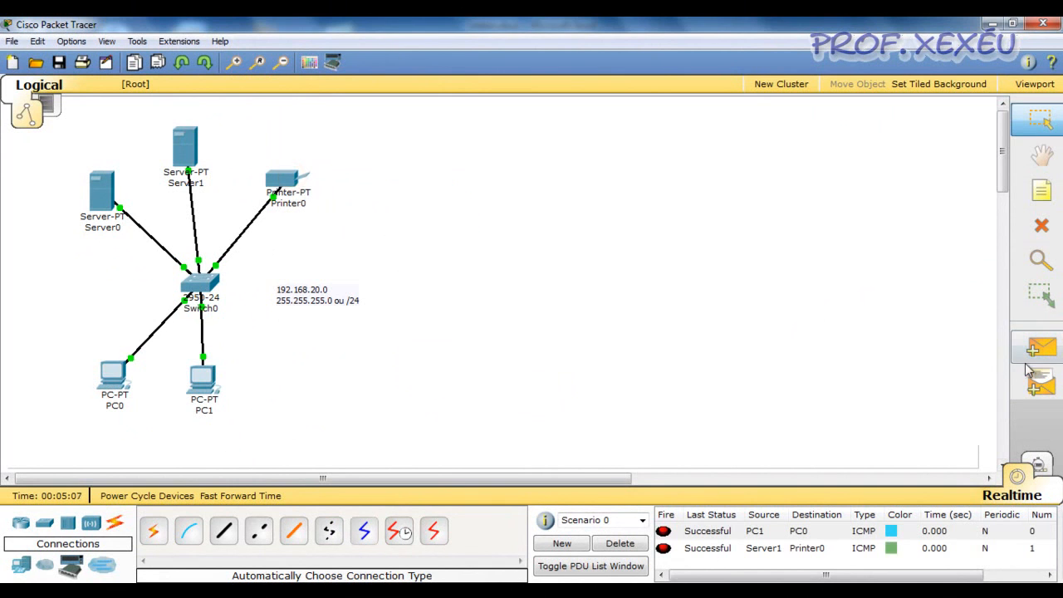
- Test connectivity with a simple PDU from PC1 to Printer0 and delete Scenario 0 to clear all test PDUs
click(1040, 347)
click(203, 378)
click(286, 181)
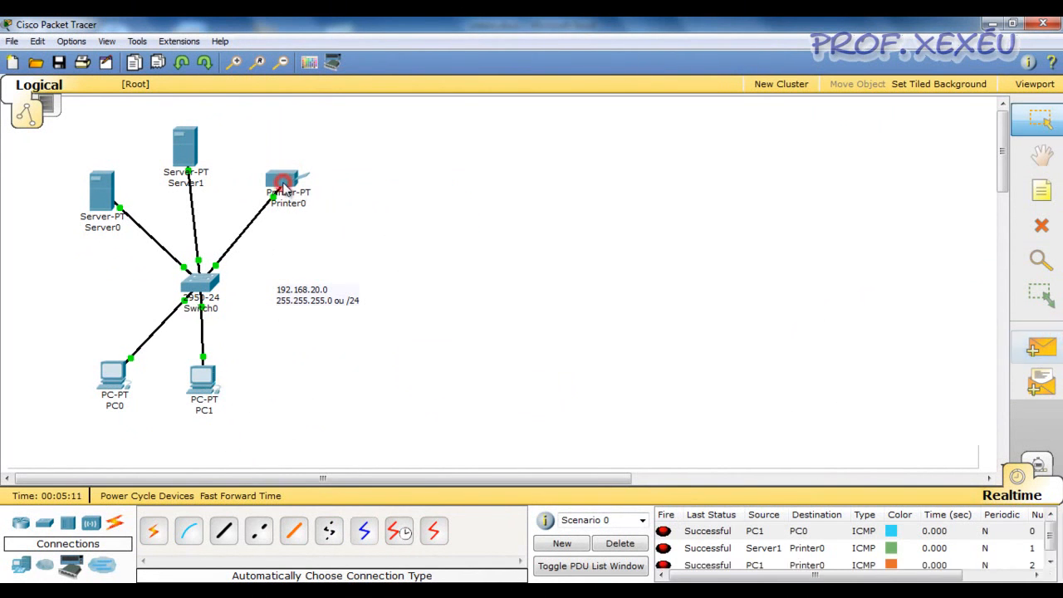
click(620, 543)
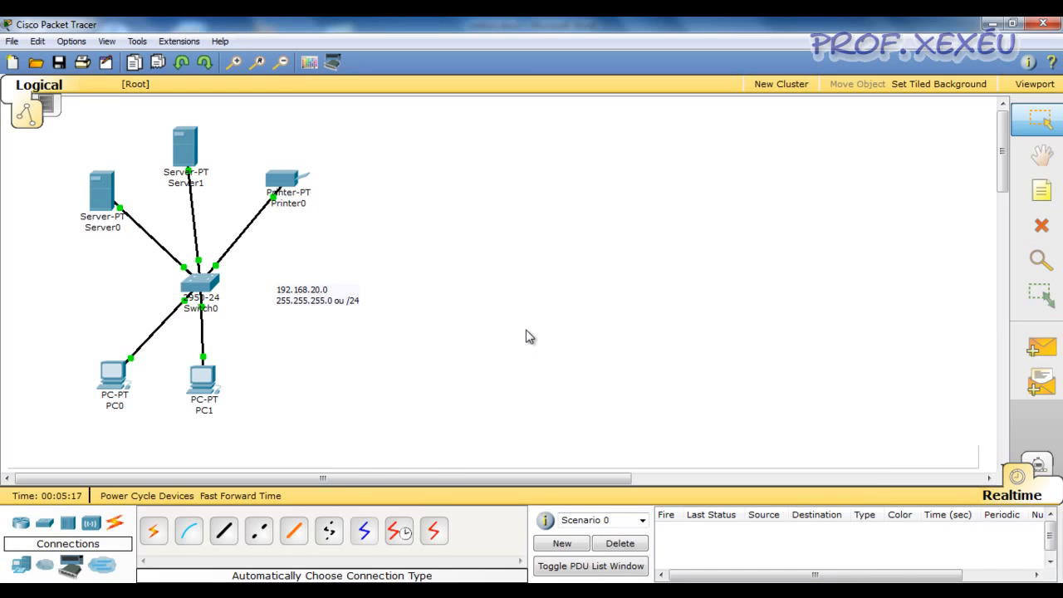
- Switch to the Word document and examine its network diagram and the exercise questions on IP class and network address
key(alt+Tab)
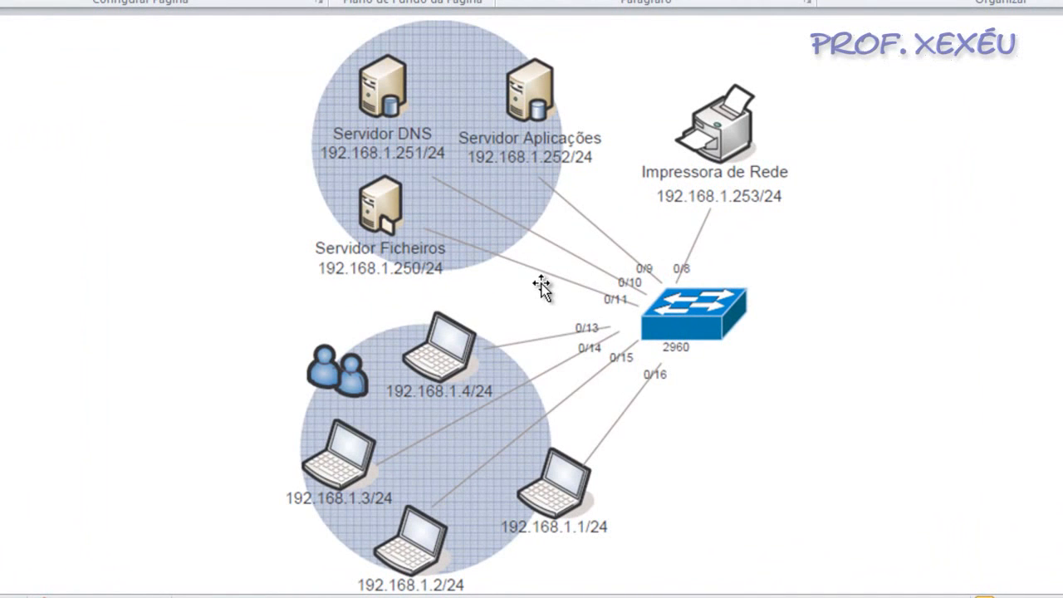
key(alt+Tab)
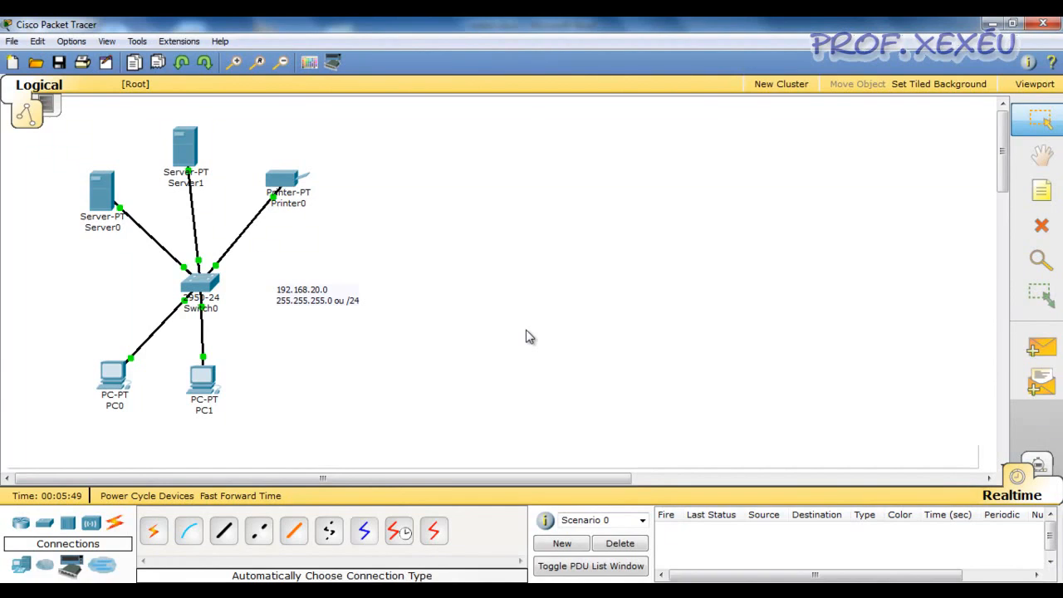
key(alt+Tab)
scroll(216, 367, down, 12)
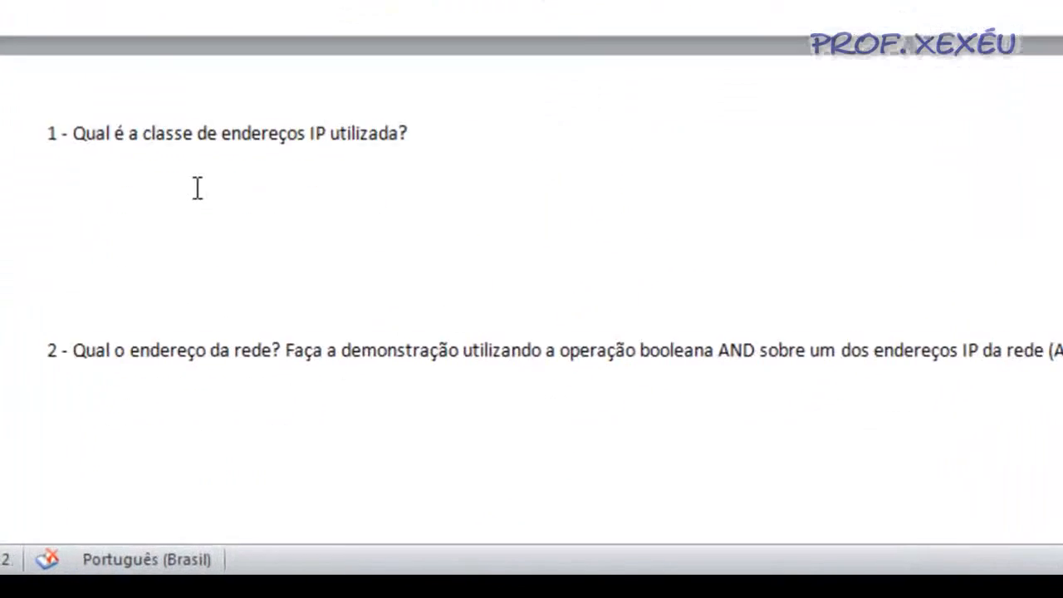
scroll(531, 274, up, 10)
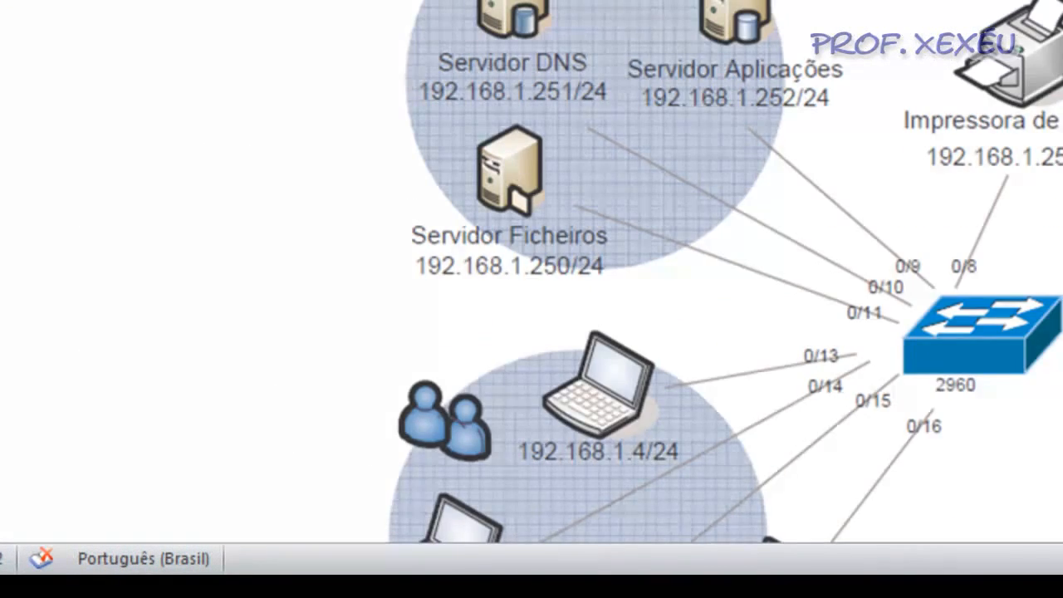
- Answer question 1 with the indented line "192 até 223 => Endereço Classe C"
ctrl+scroll(531, 274, up, 5)
scroll(532, 299, down, 10)
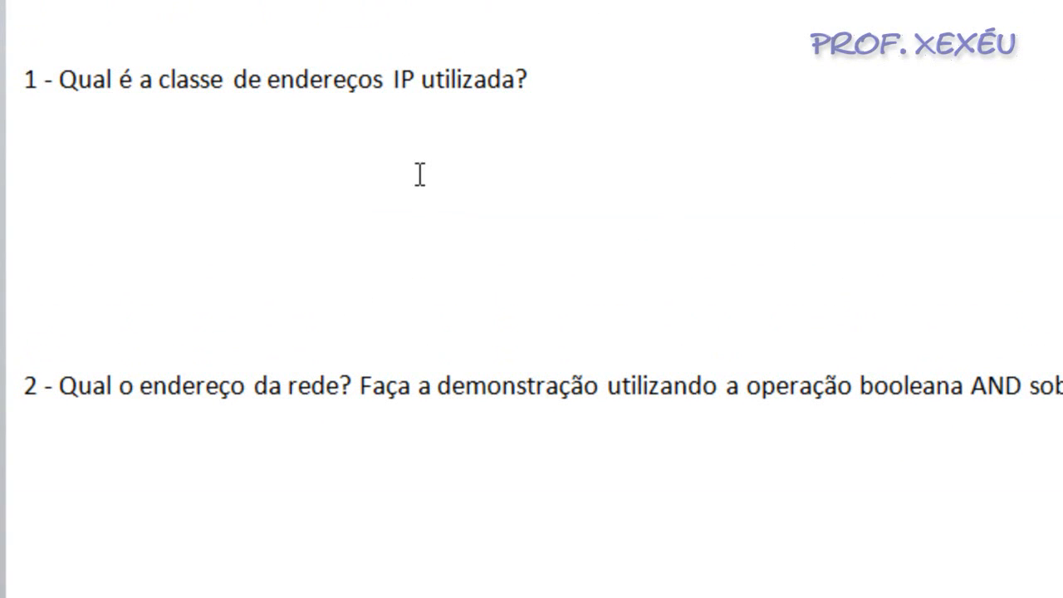
click(553, 114)
key(Tab)
text(192 )
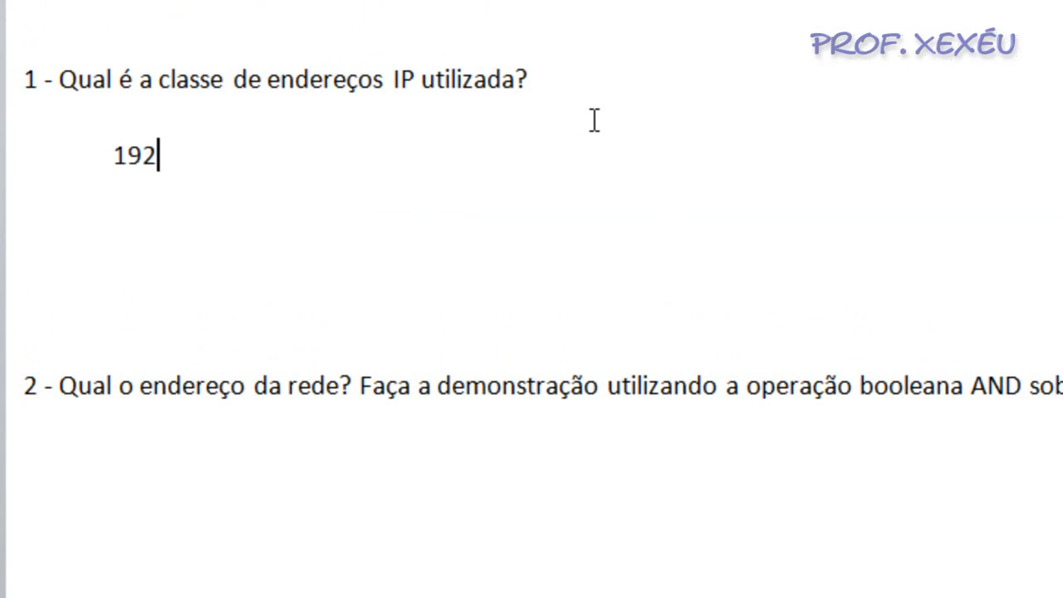
text(até 223 => )
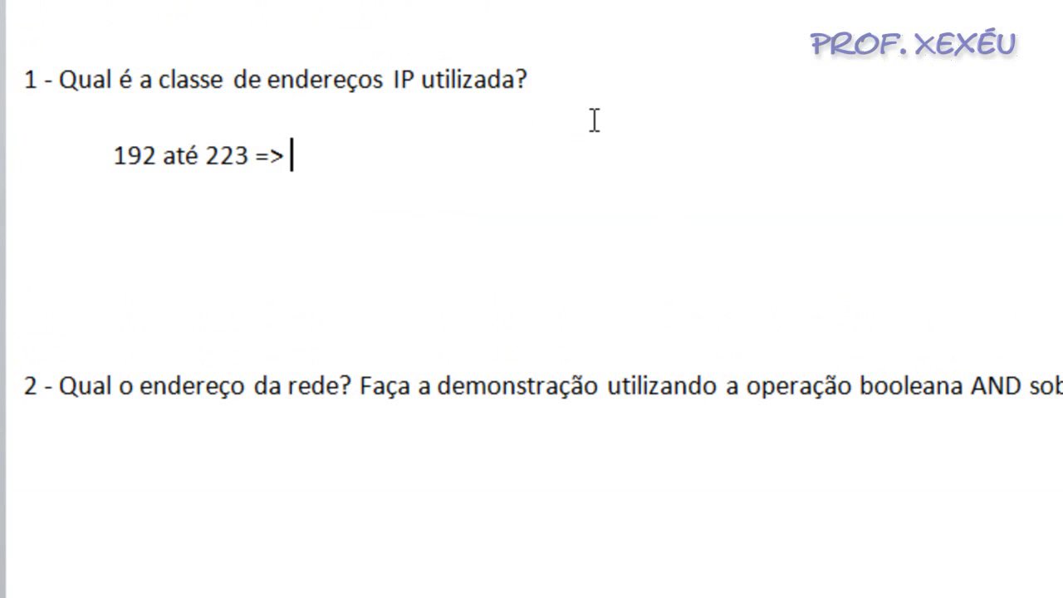
text(Endereço Cal)
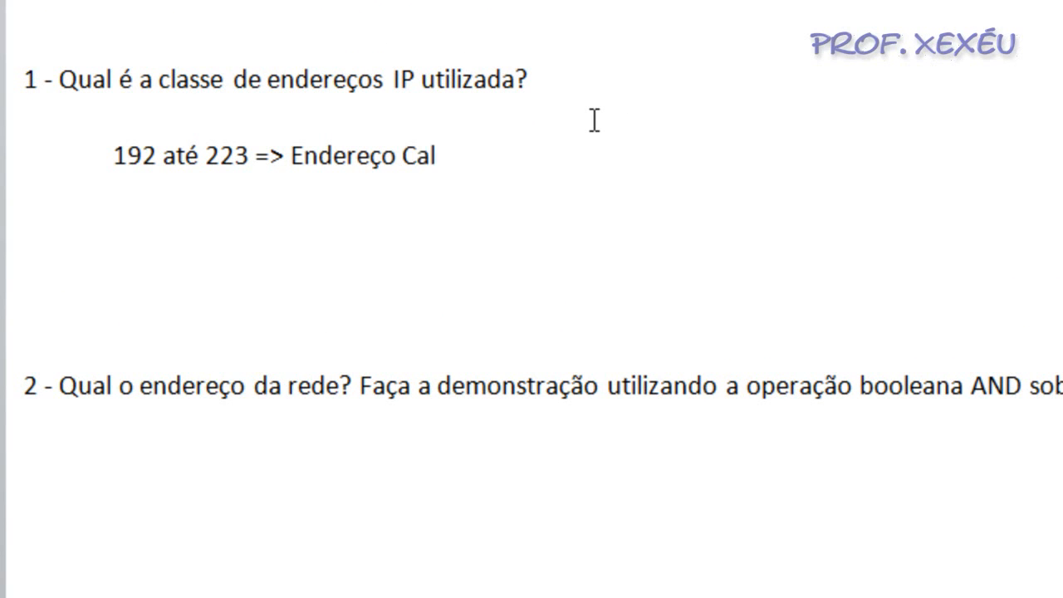
key(BackSpace)
text(lasse C)
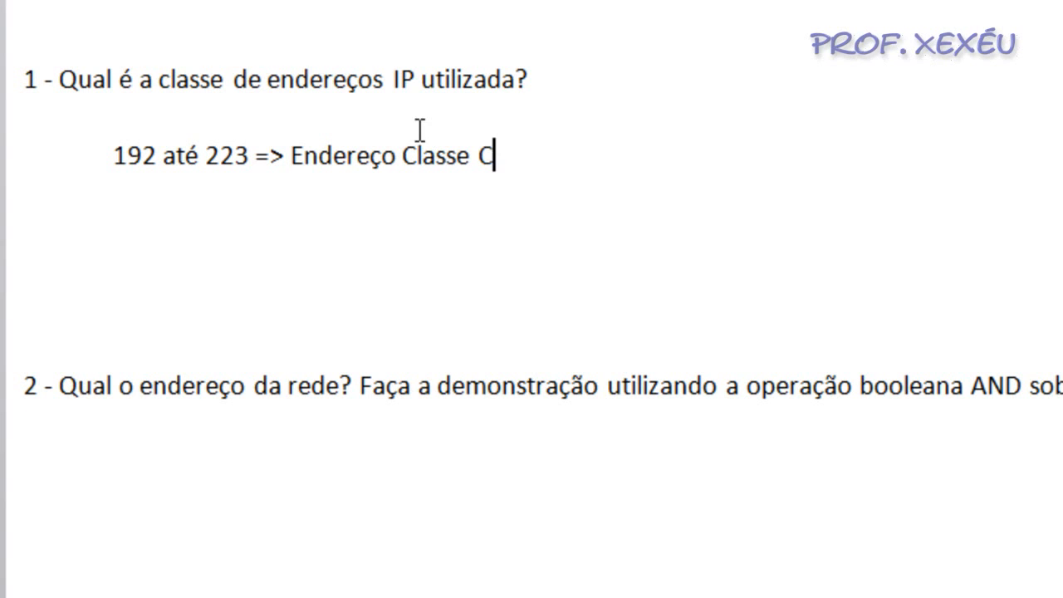
- Begin the answer to question 2 with the host address 192.168.20.2 on an indented line below the question
scroll(403, 251, down, 3)
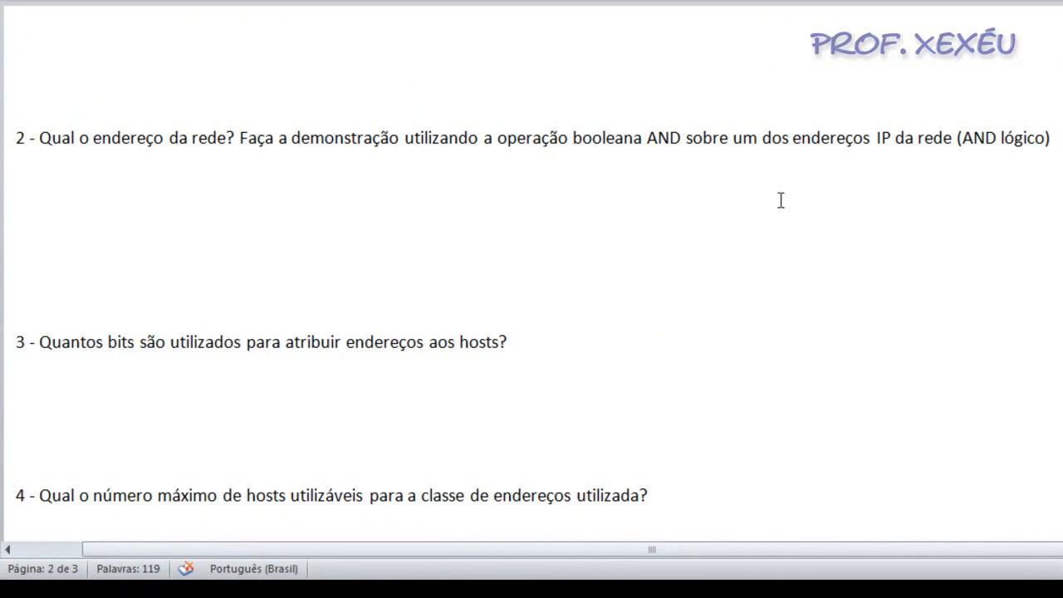
click(517, 161)
key(Return)
scroll(983, 263, up, 3)
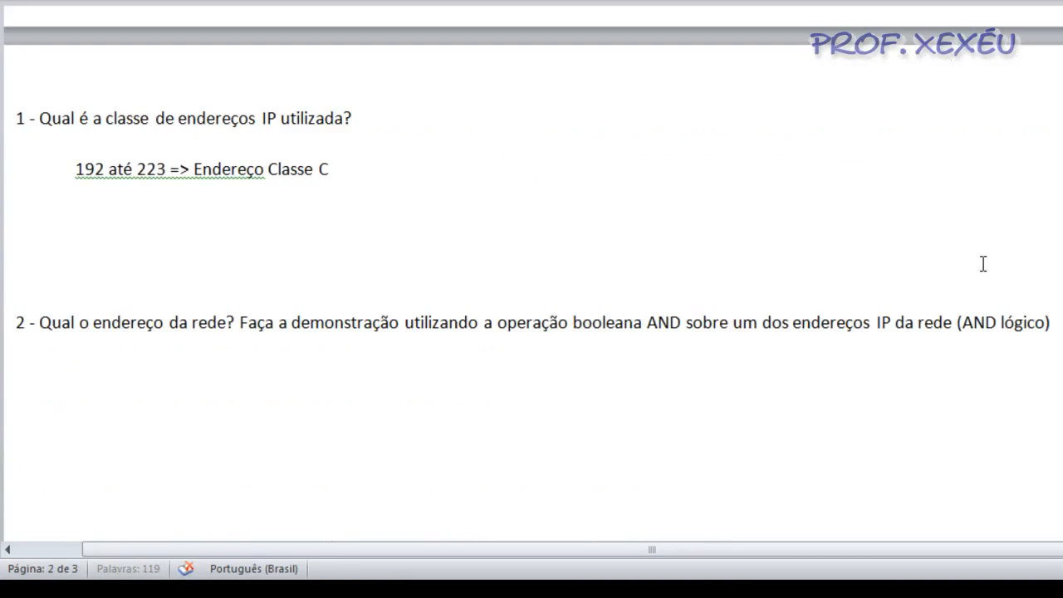
scroll(982, 262, down, 2)
scroll(986, 261, up, 2)
key(Tab)
text(192.168.)
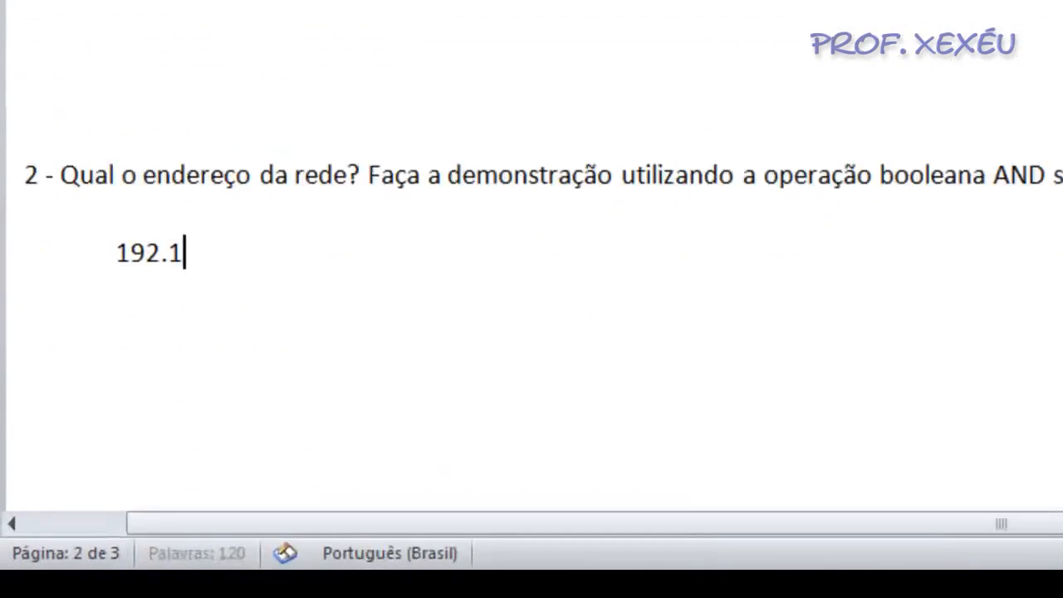
text(20.2)
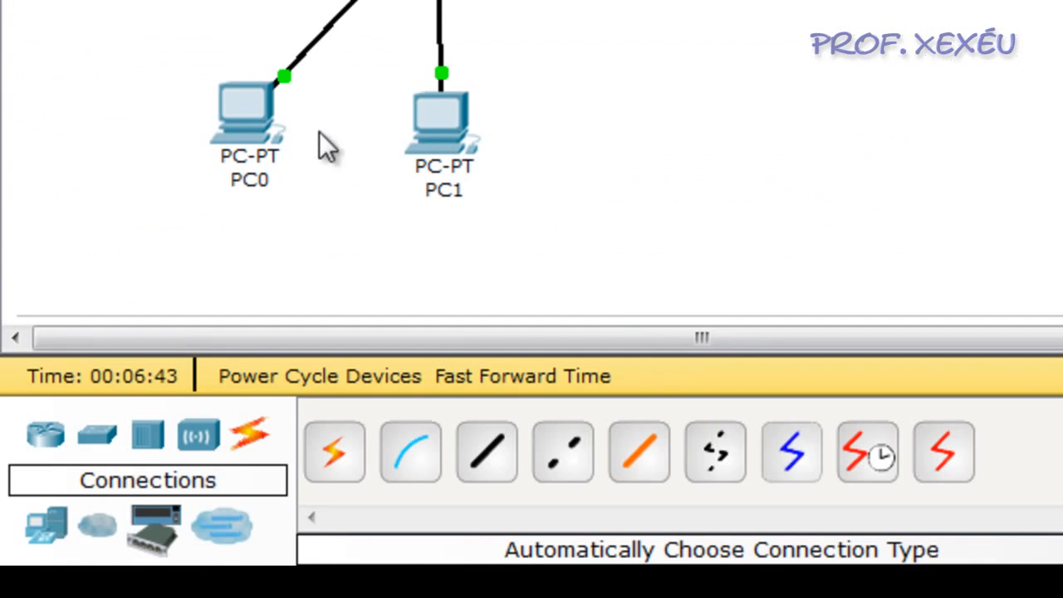
- Add the subnet mask 255.255.255.0 on an indented line beneath the host address and start a new line
mouse_move(444, 130)
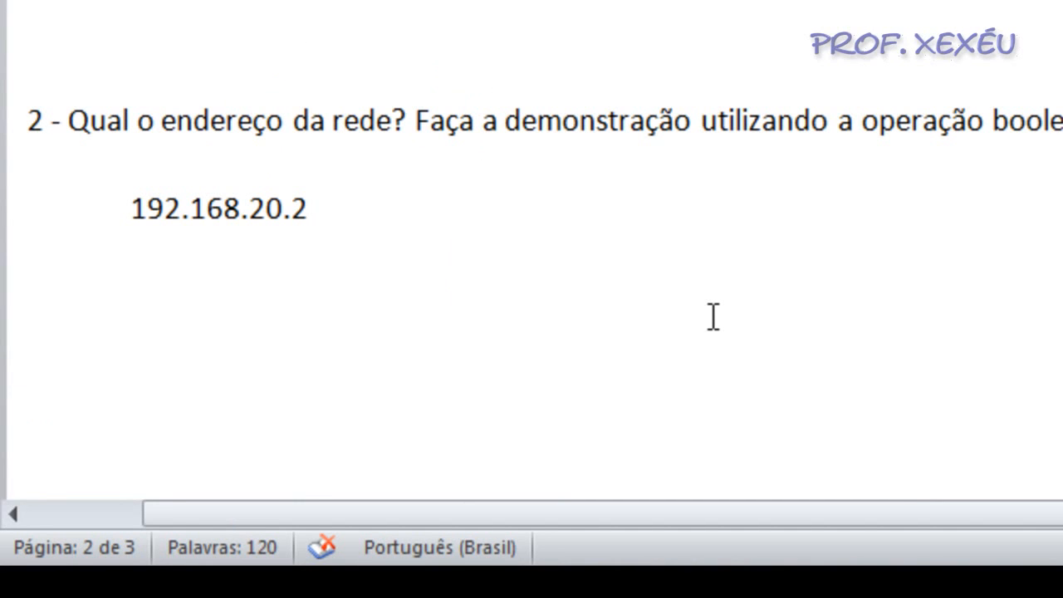
key(Tab)
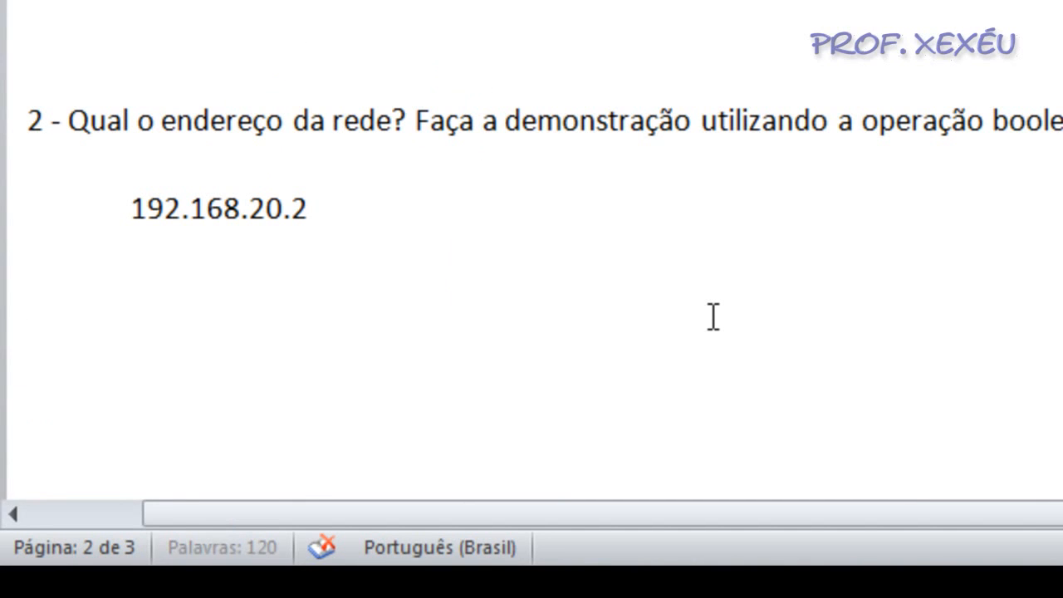
text(255)
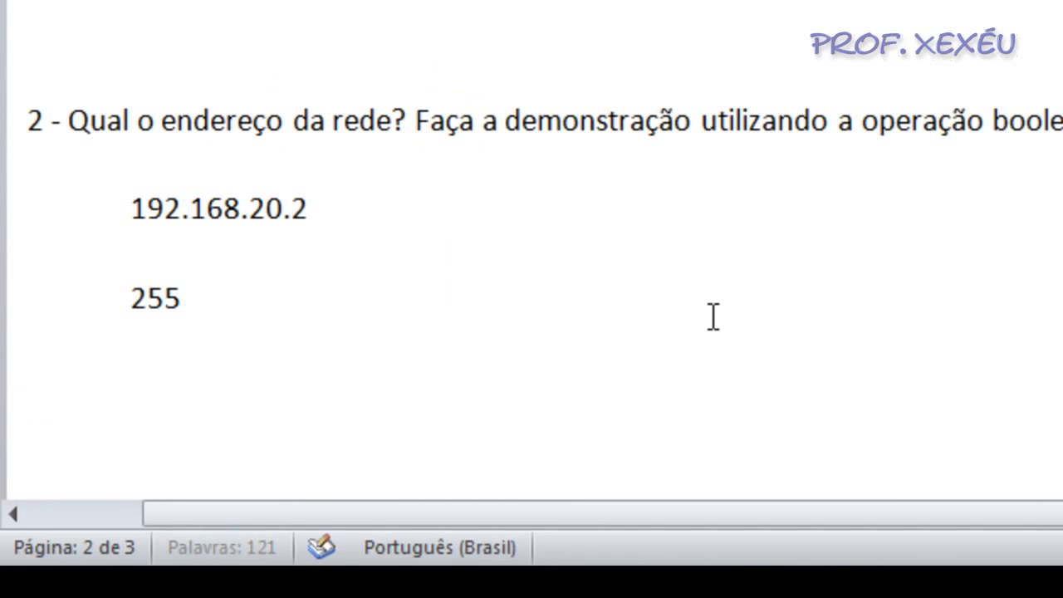
text(.255.255.0)
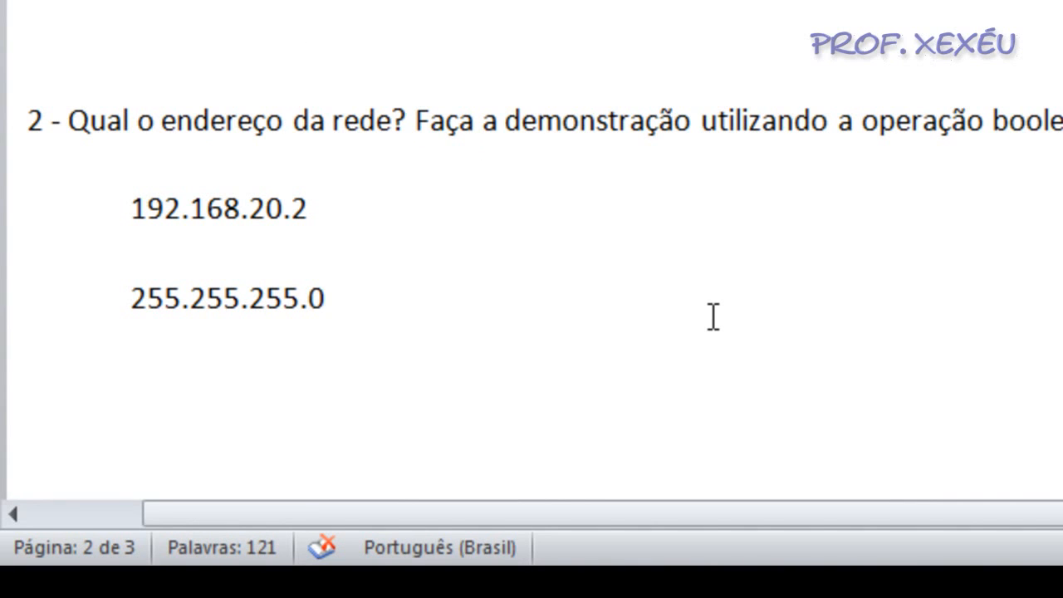
key(Return)
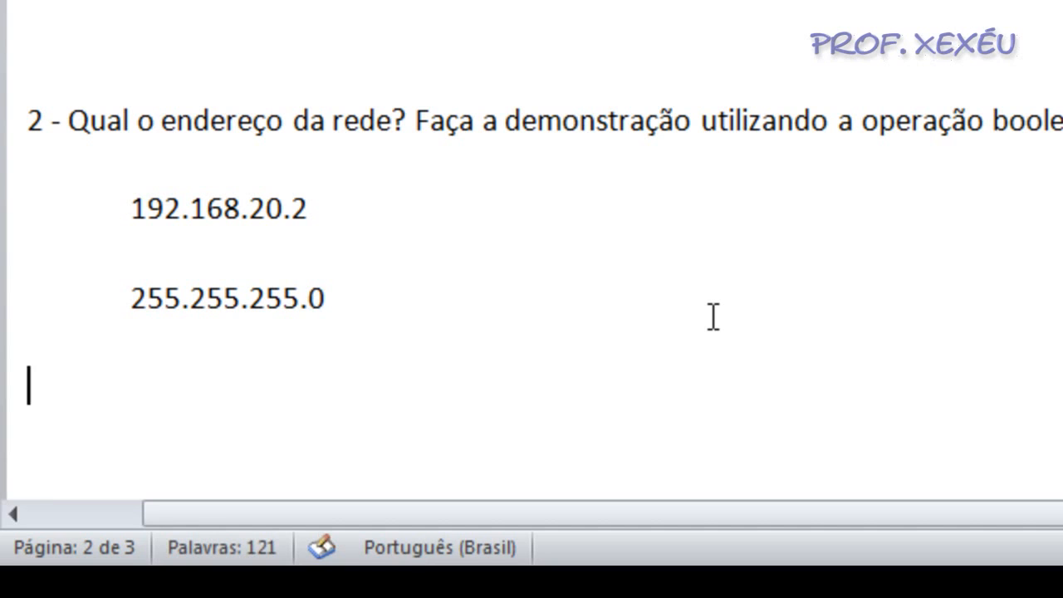